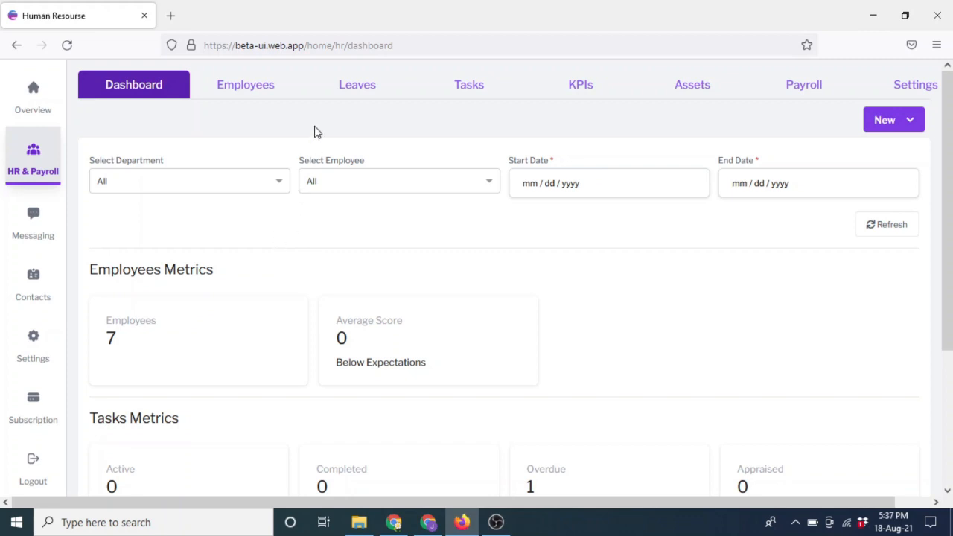
Create a new HR task named "Organize for a client meeting with H&H Holdings Ltd.".
{"action": "left_click", "coordinate": [468, 88]}
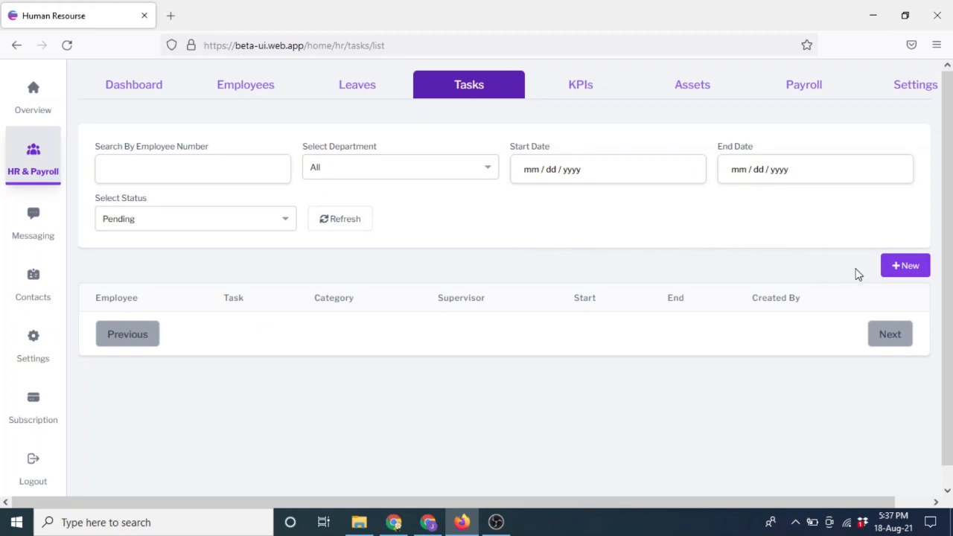
{"action": "left_click", "coordinate": [907, 266]}
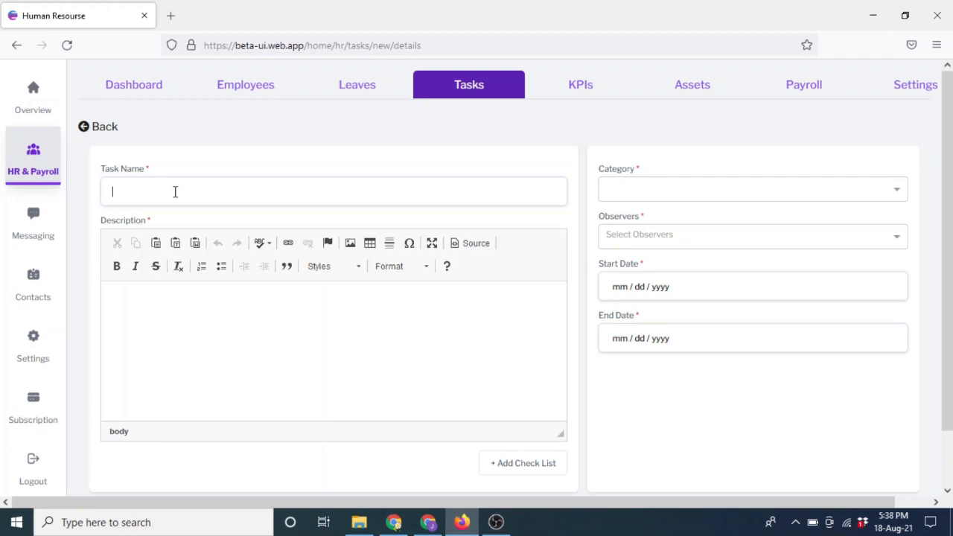
{"action": "type", "text": "Organize for a client meeting with"}
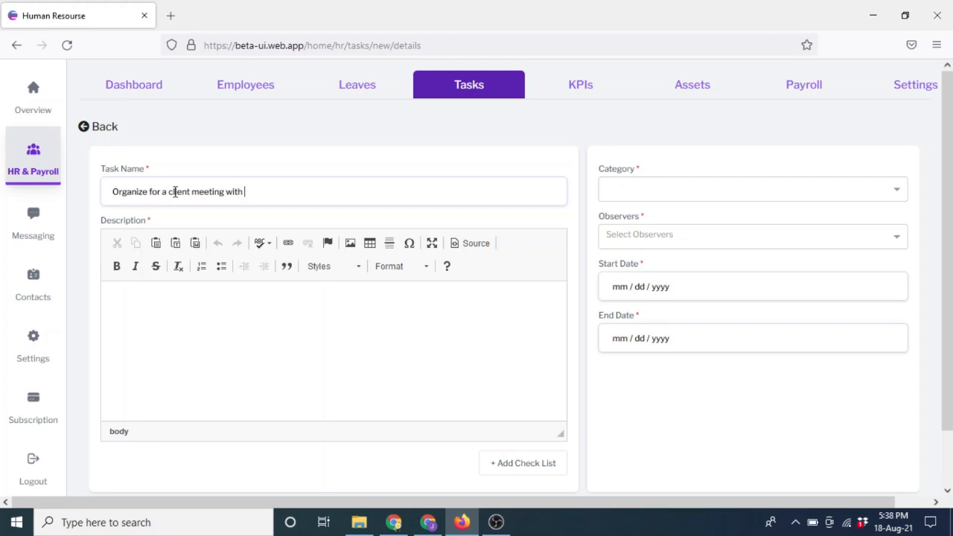
{"action": "type", "text": "H&H Holdings Ltd."}
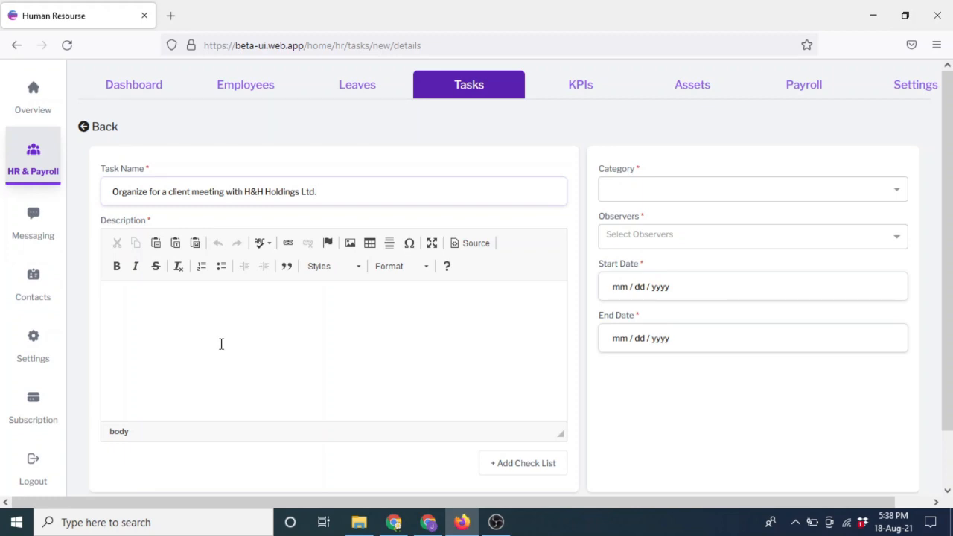
Enter the task description "Call the client and arrange for a meeting in our offices.".
{"action": "left_click", "coordinate": [184, 297]}
{"action": "type", "text": "Call the clie"}
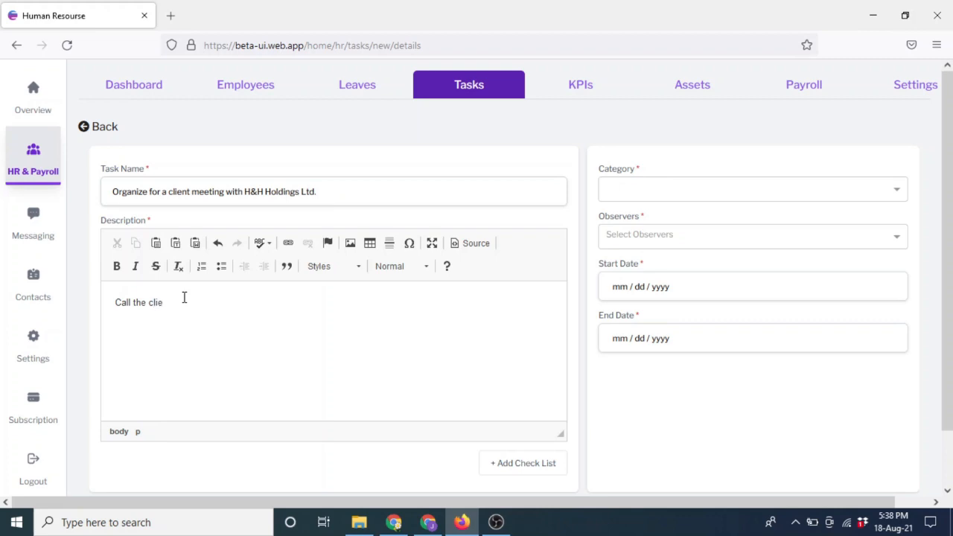
{"action": "type", "text": "nt and arrange for a meeting in o"}
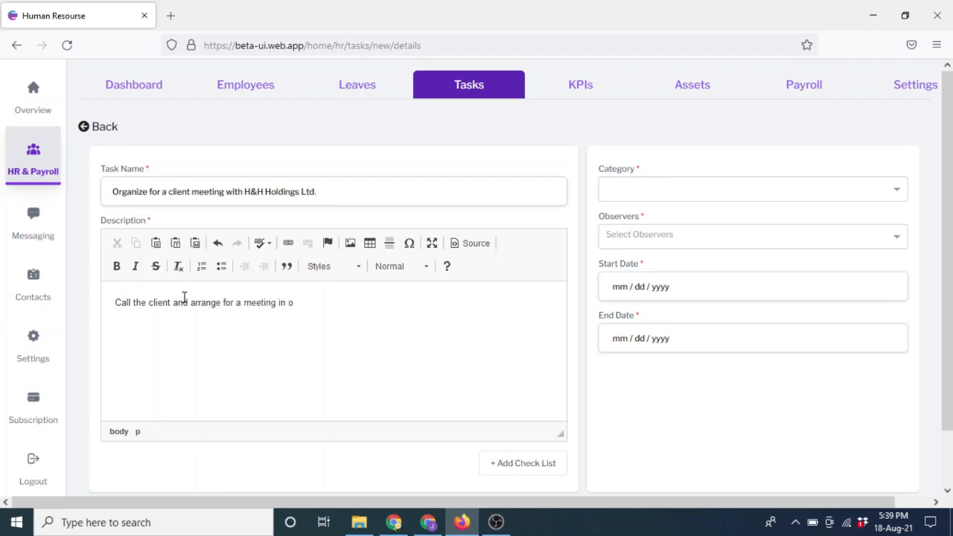
{"action": "type", "text": "ur offices."}
Set the task's category to J.D. Task and its sub category to KPI.
{"action": "left_click", "coordinate": [891, 194]}
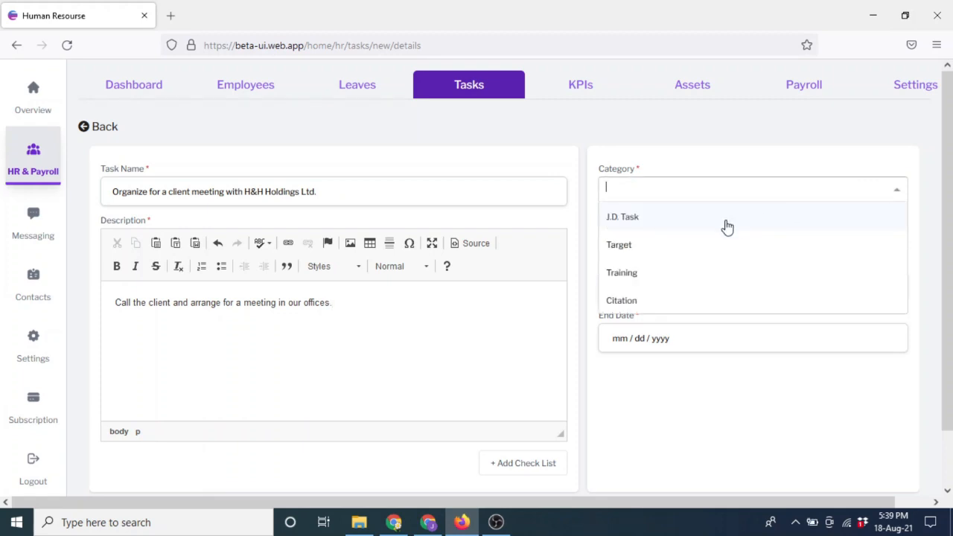
{"action": "left_click", "coordinate": [643, 221]}
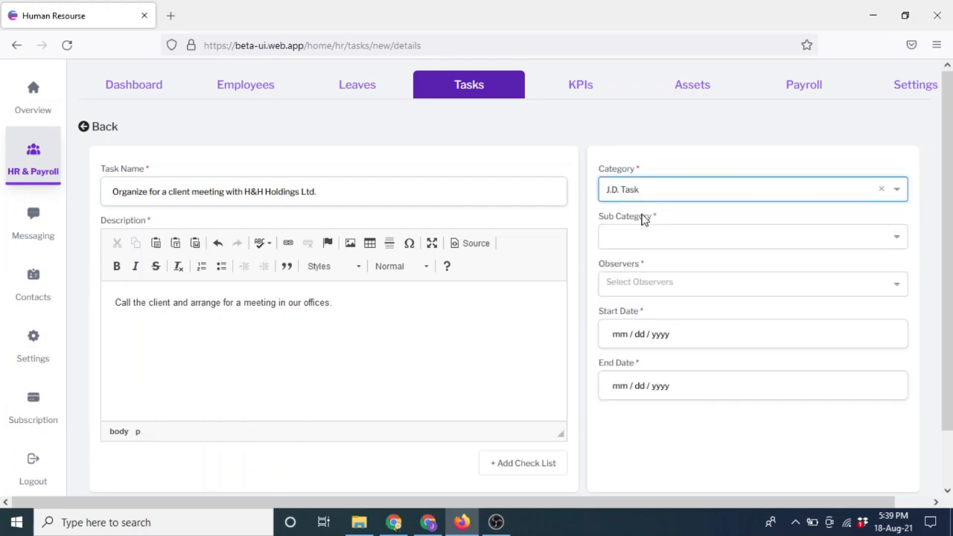
{"action": "left_click", "coordinate": [825, 247]}
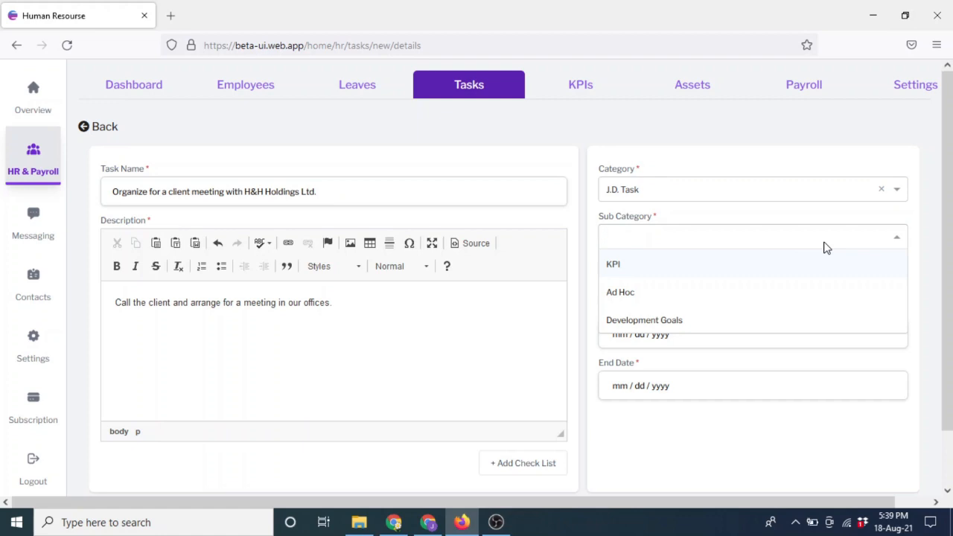
{"action": "left_click", "coordinate": [631, 273]}
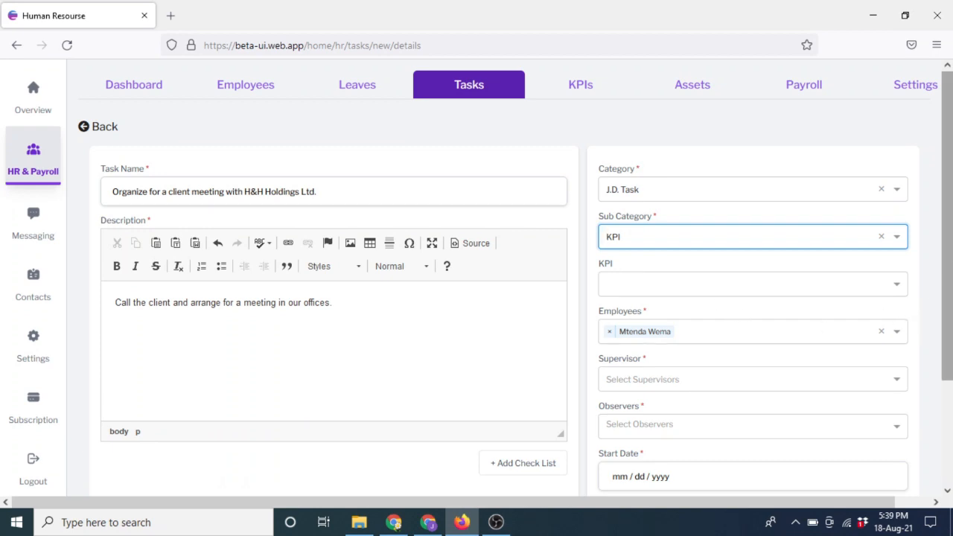
Assign the second listed employee as both the task's supervisor and its observer.
{"action": "scroll", "coordinate": [951, 252], "scroll_direction": "down", "scroll_amount": 2}
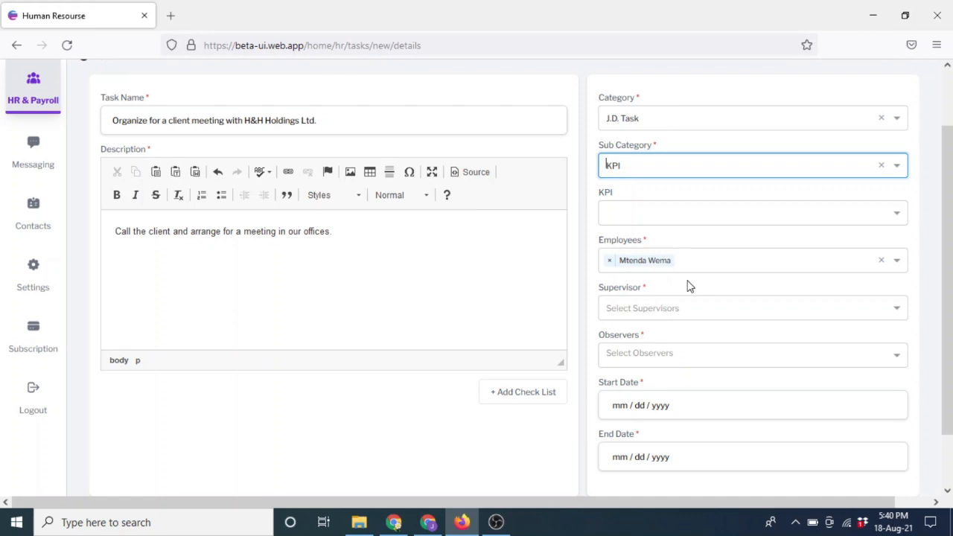
{"action": "left_click", "coordinate": [899, 313]}
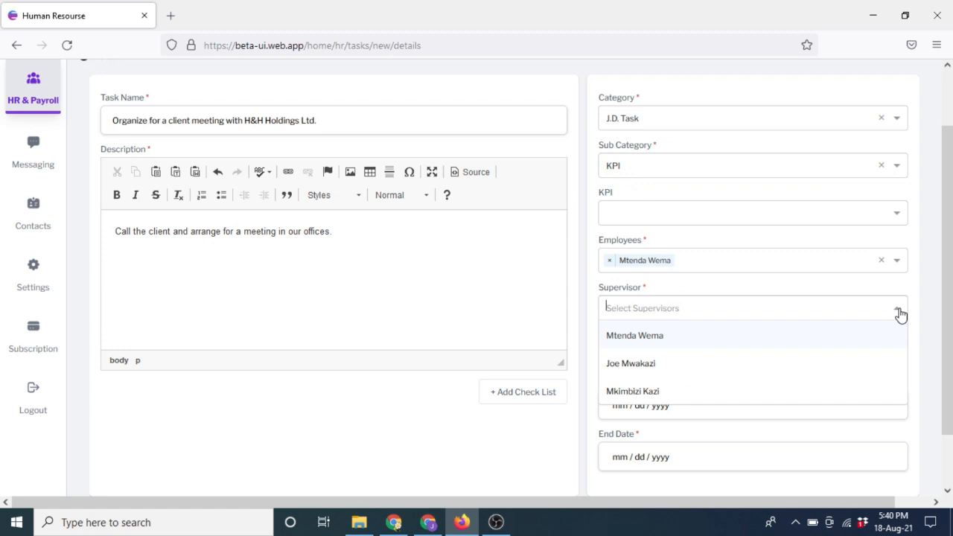
{"action": "left_click", "coordinate": [638, 365]}
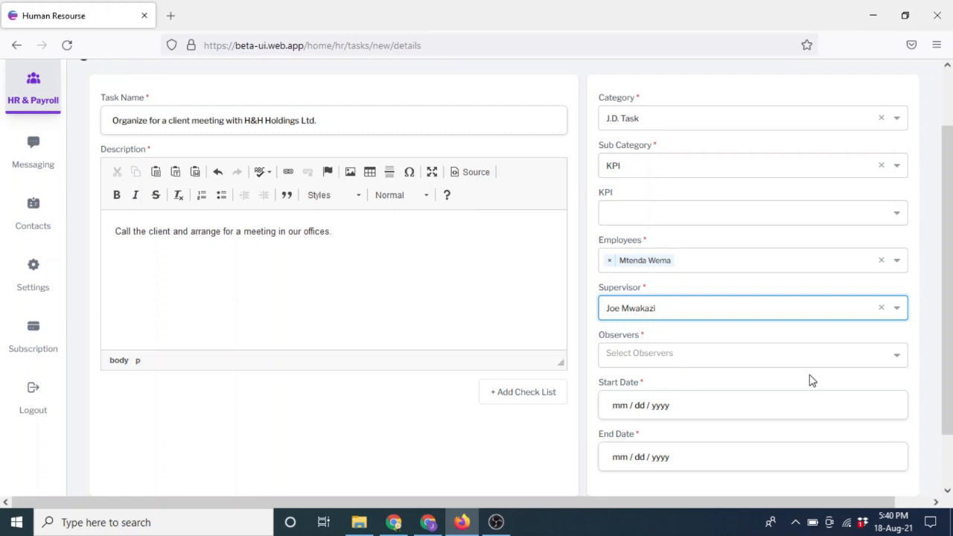
{"action": "left_click", "coordinate": [871, 363]}
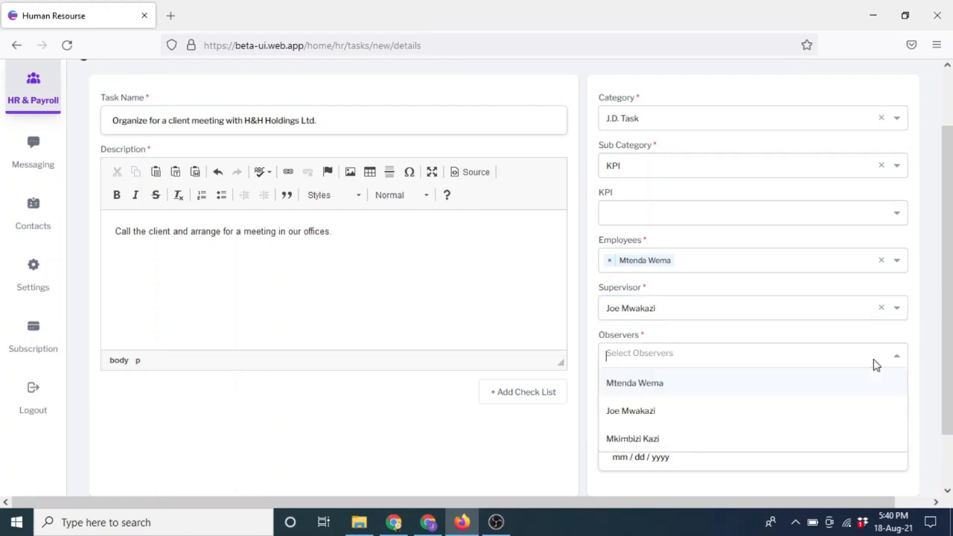
{"action": "left_click", "coordinate": [649, 414]}
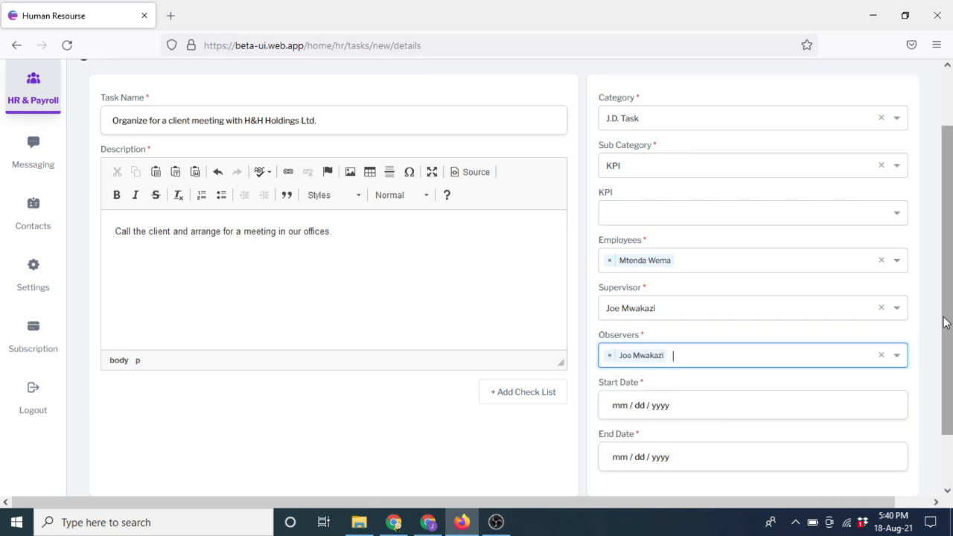
Set the task's start date to 08/17/2021 and its end date to 08/18/2021.
{"action": "left_click_drag", "start_coordinate": [947, 322], "coordinate": [951, 379]}
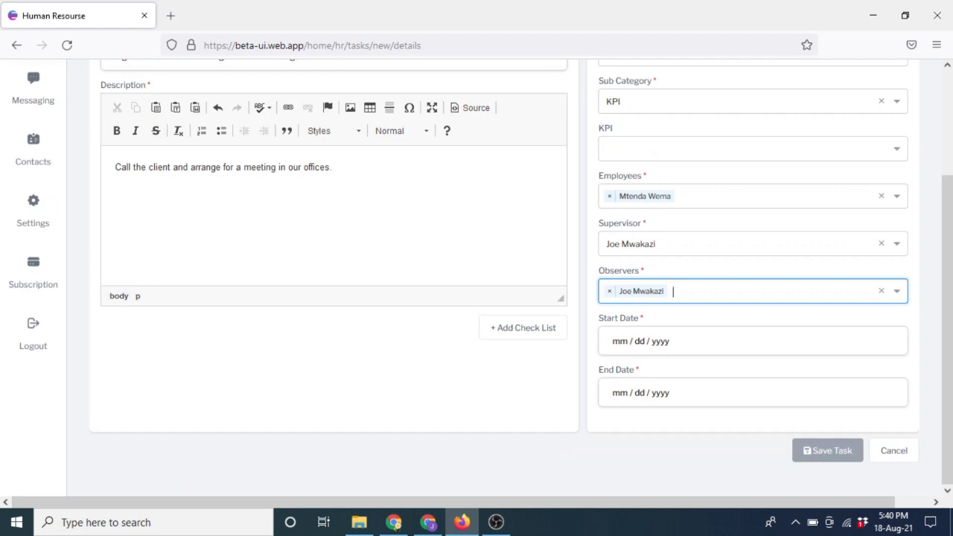
{"action": "left_click", "coordinate": [655, 343]}
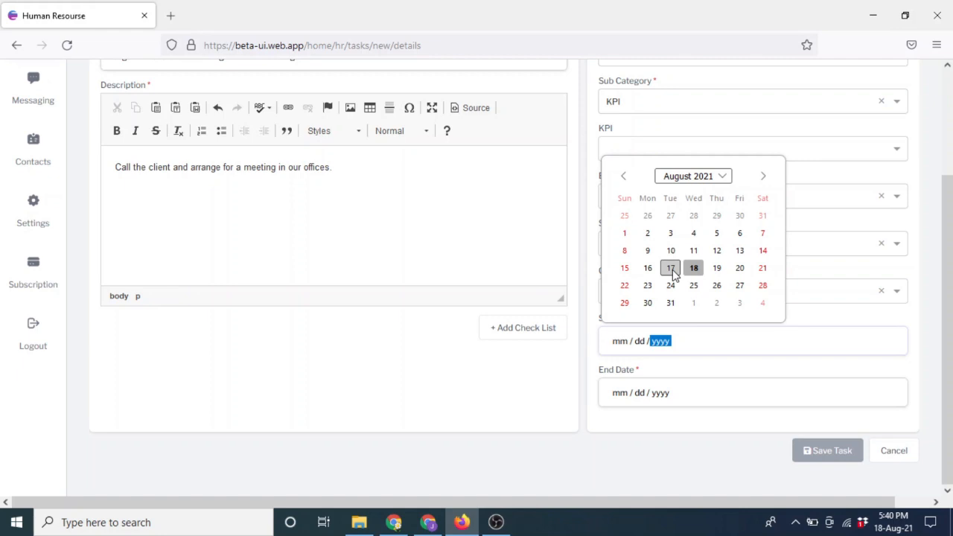
{"action": "left_click", "coordinate": [671, 269]}
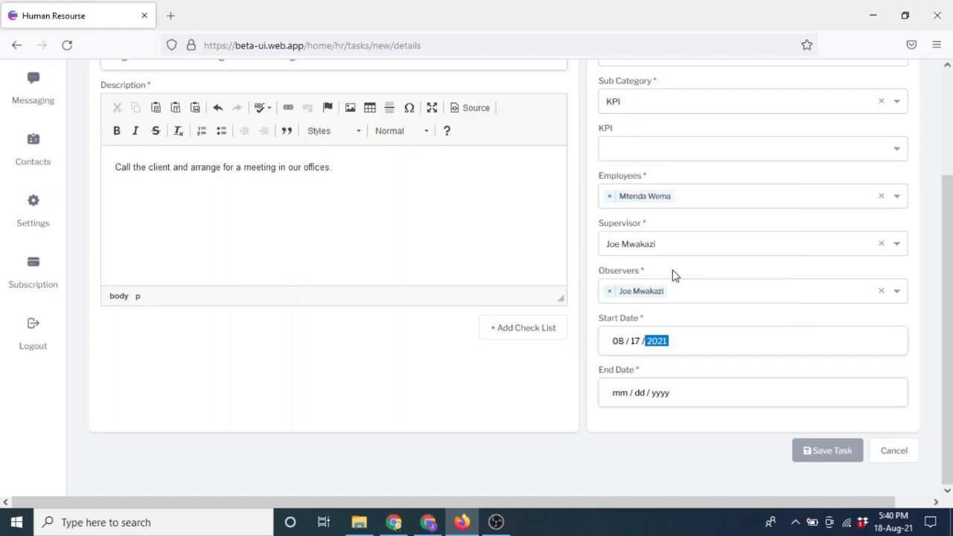
{"action": "left_click", "coordinate": [684, 397]}
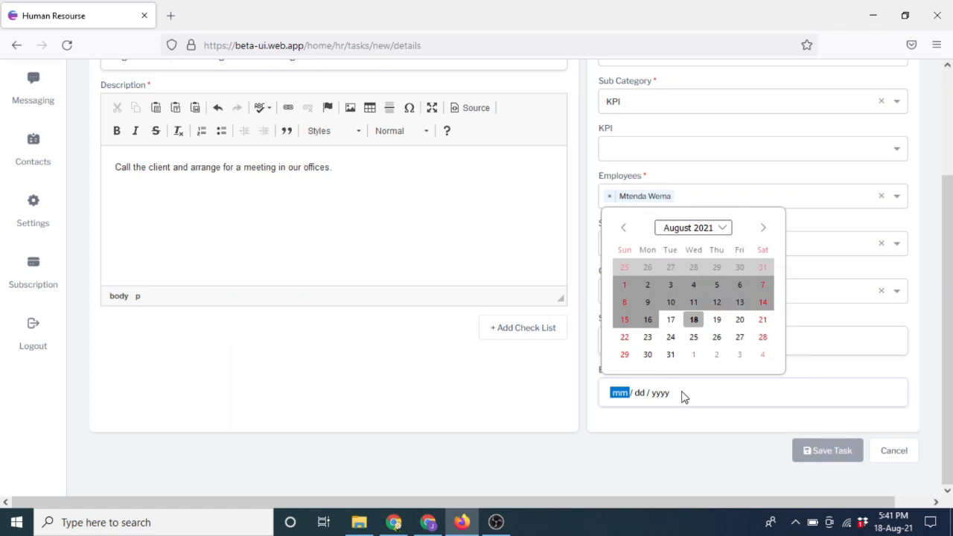
{"action": "left_click", "coordinate": [693, 321]}
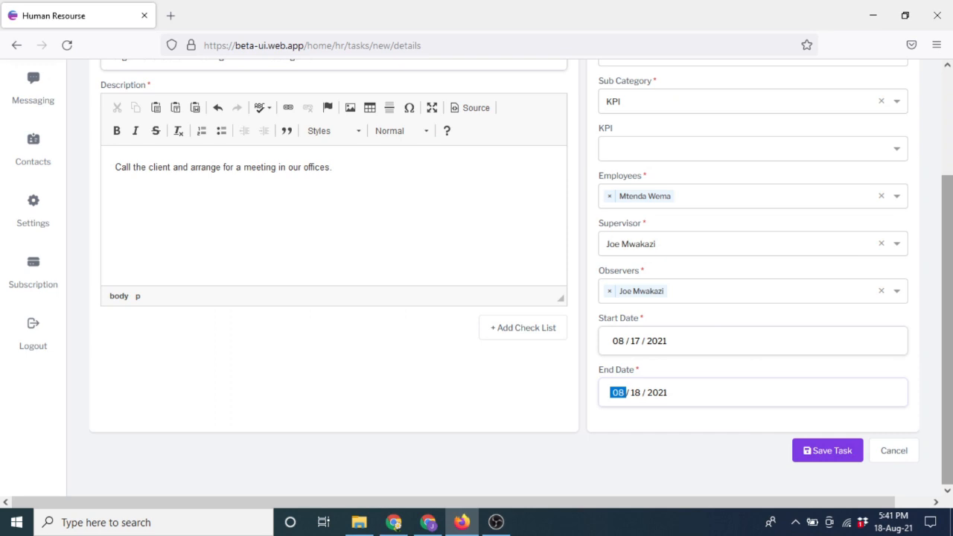
Review the completed task form and save the task.
{"action": "scroll", "coordinate": [948, 217], "scroll_direction": "up", "scroll_amount": 2}
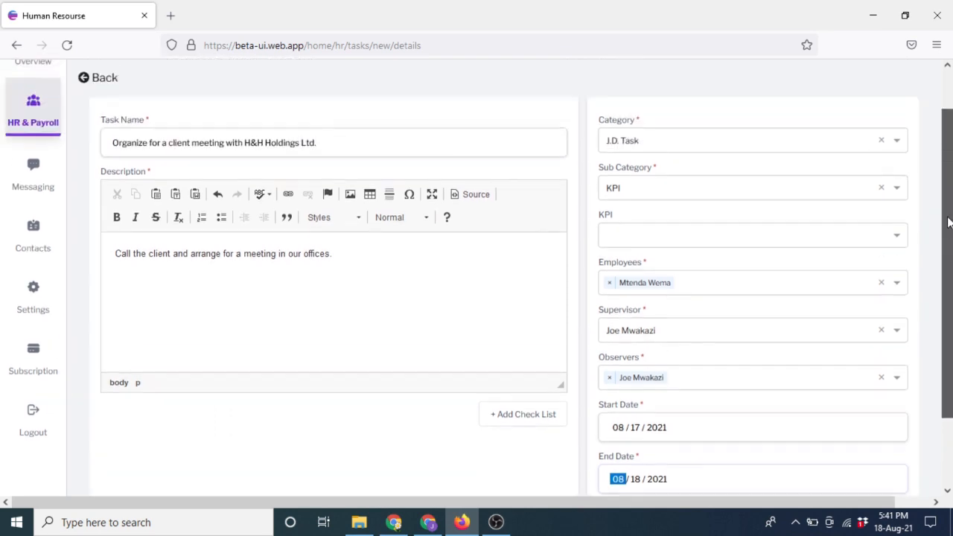
{"action": "left_click_drag", "start_coordinate": [948, 218], "coordinate": [947, 171]}
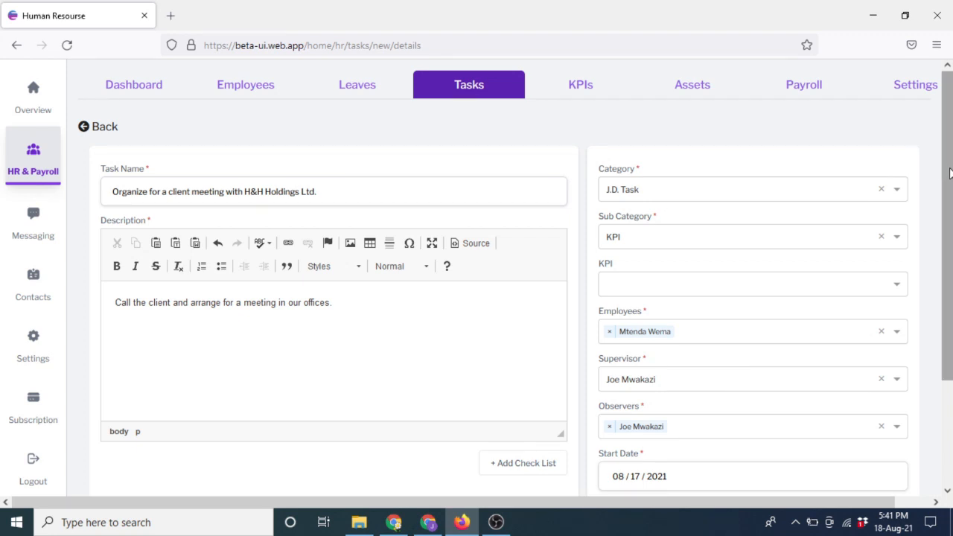
{"action": "left_click_drag", "start_coordinate": [950, 174], "coordinate": [950, 278]}
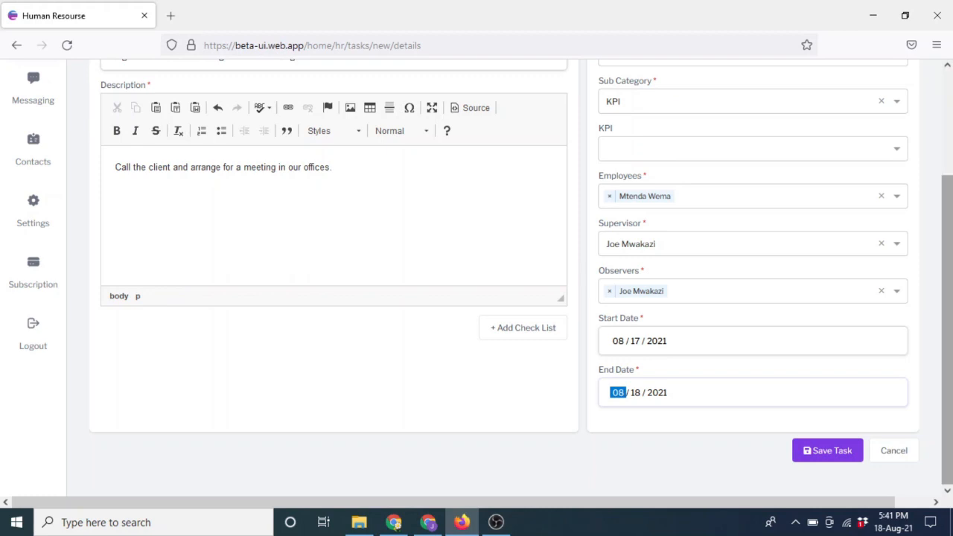
{"action": "left_click", "coordinate": [828, 452]}
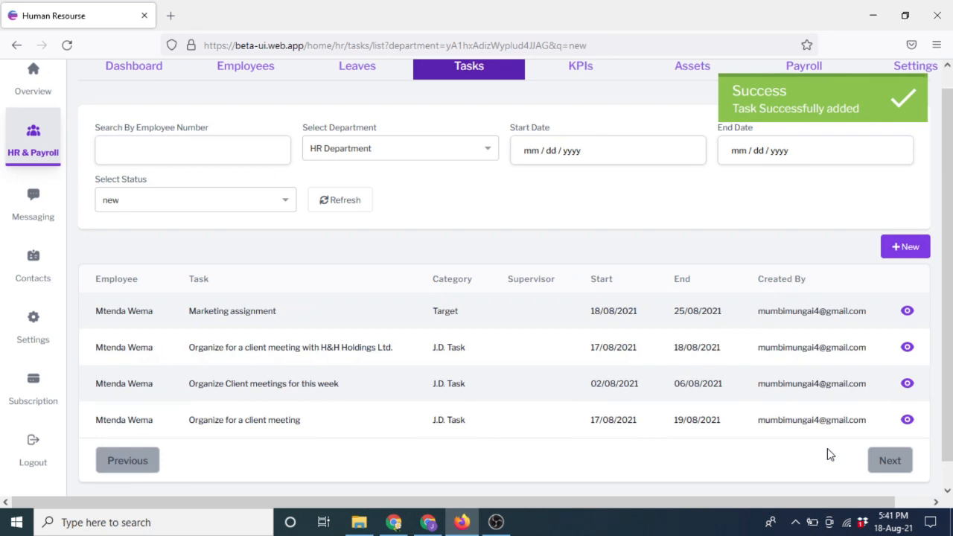
Open the details of the H&H Holdings Ltd. client meeting task from the task list.
{"action": "scroll", "coordinate": [949, 269], "scroll_direction": "down", "scroll_amount": 1}
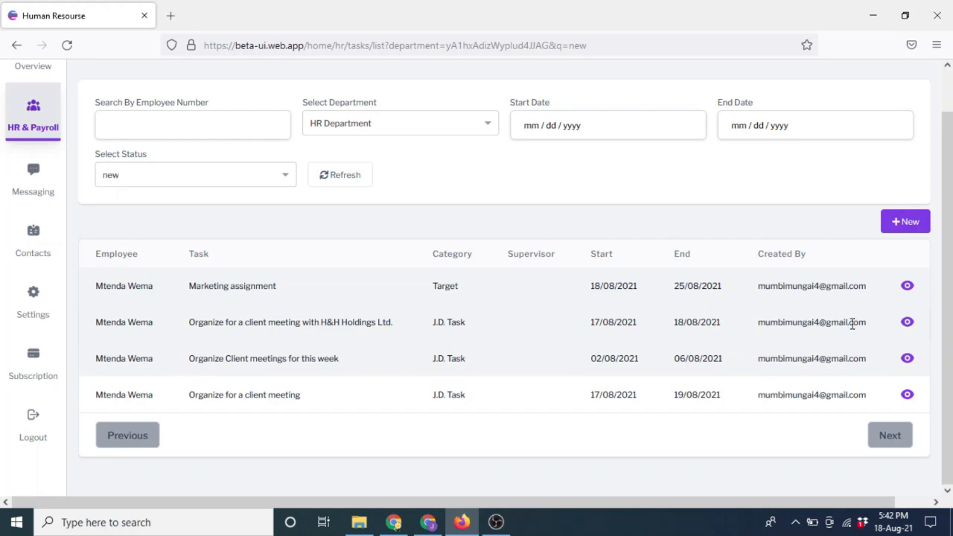
{"action": "left_click", "coordinate": [906, 323]}
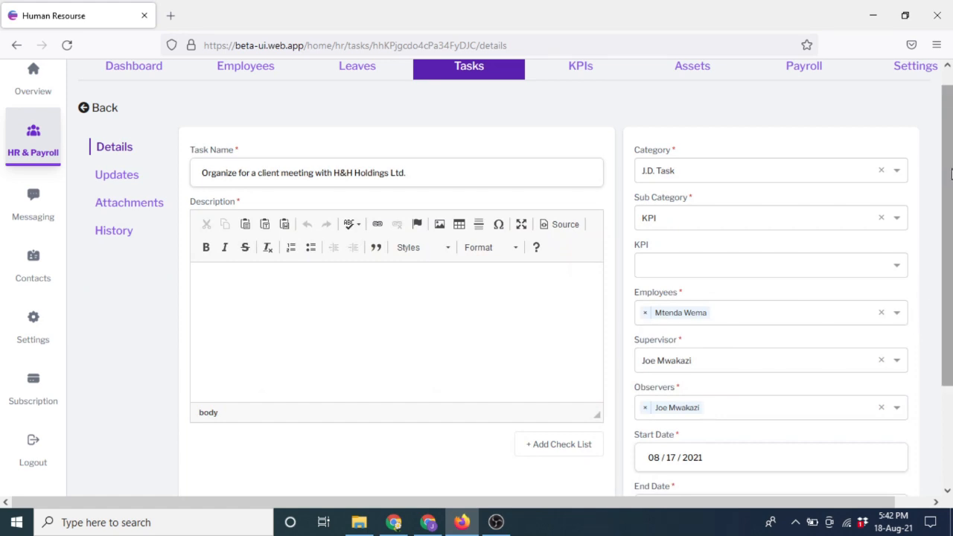
{"action": "mouse_move", "coordinate": [951, 173]}
{"action": "left_mouse_down"}
{"action": "mouse_move", "coordinate": [952, 254]}
{"action": "mouse_move", "coordinate": [951, 184]}
{"action": "left_mouse_up"}
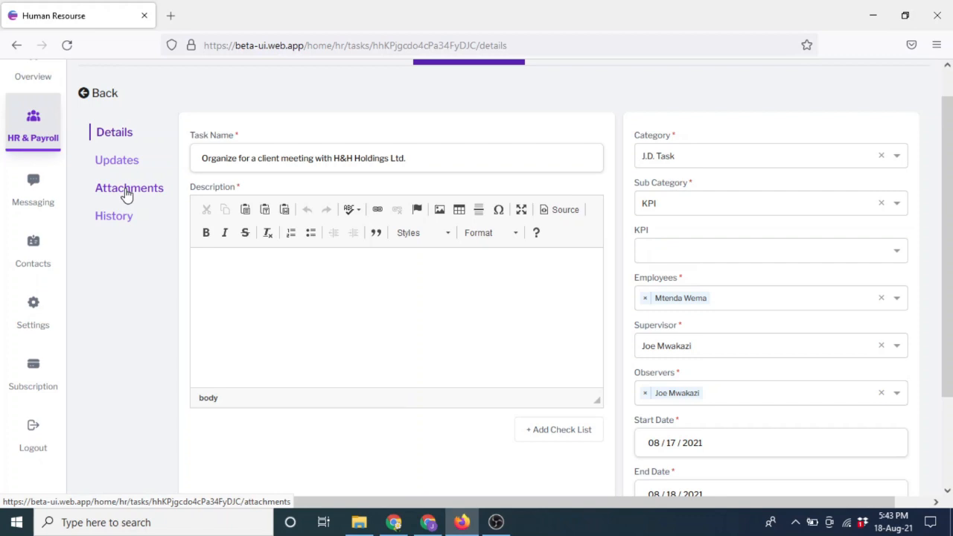
Start a new attachment for the task and choose the "Addendum to Contract" PDF dated 13-May-19 from the New Volume (D:) drive.
{"action": "left_click", "coordinate": [127, 194]}
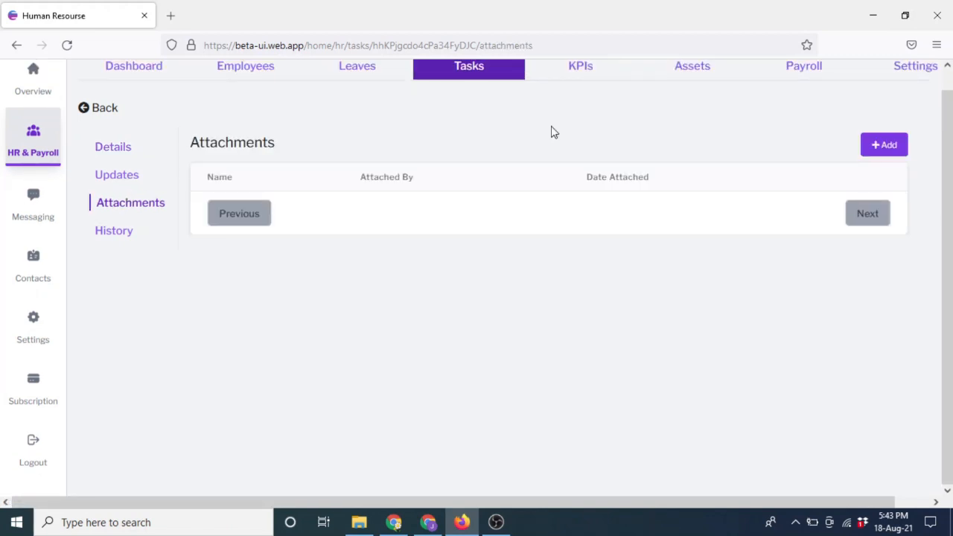
{"action": "left_click", "coordinate": [891, 150]}
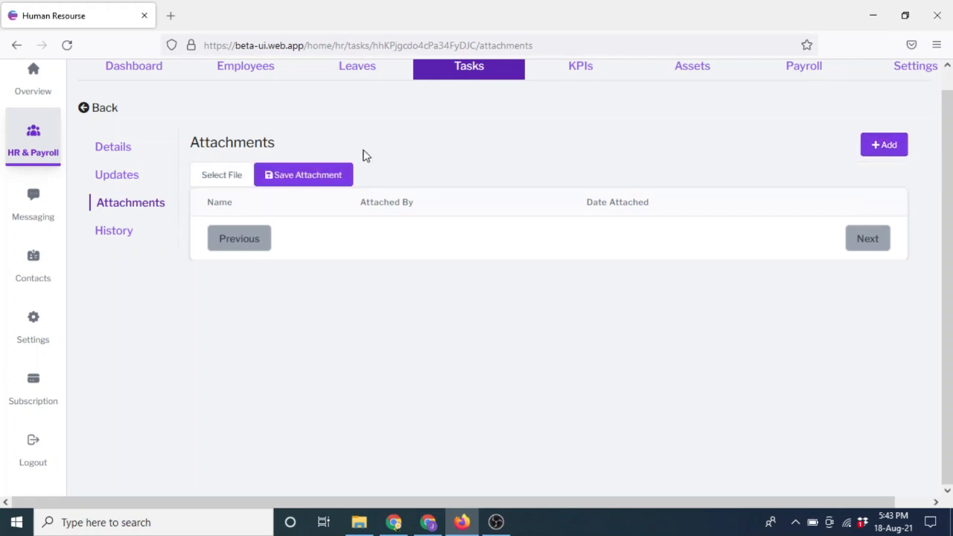
{"action": "left_click", "coordinate": [231, 179]}
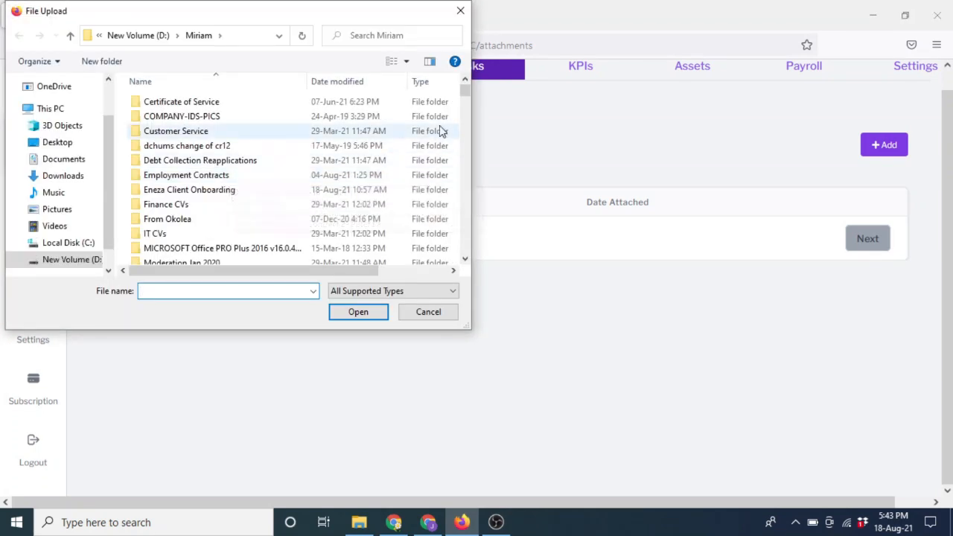
{"action": "left_click_drag", "start_coordinate": [465, 93], "coordinate": [466, 102]}
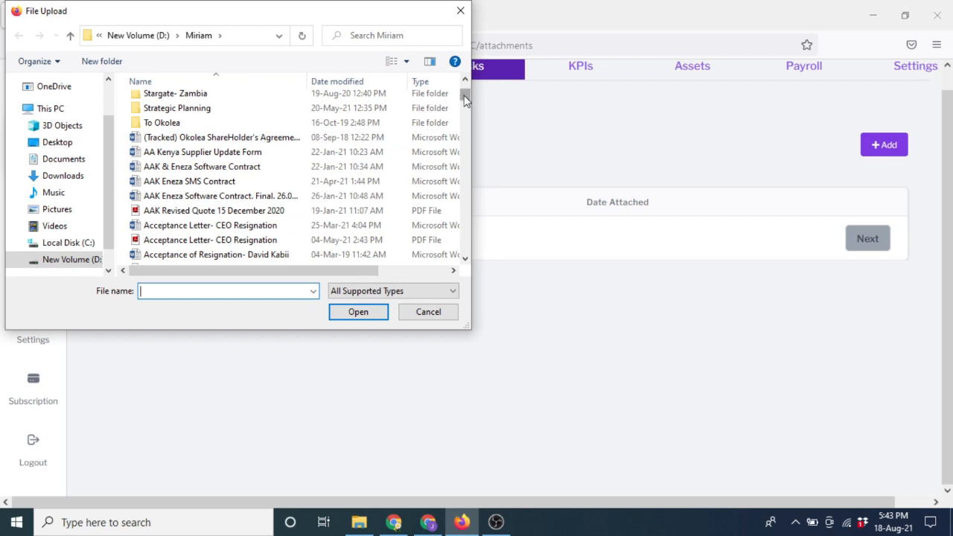
{"action": "scroll", "coordinate": [464, 101], "scroll_direction": "up", "scroll_amount": 4}
{"action": "scroll", "coordinate": [465, 100], "scroll_direction": "down", "scroll_amount": 6}
{"action": "scroll", "coordinate": [464, 101], "scroll_direction": "up", "scroll_amount": 5}
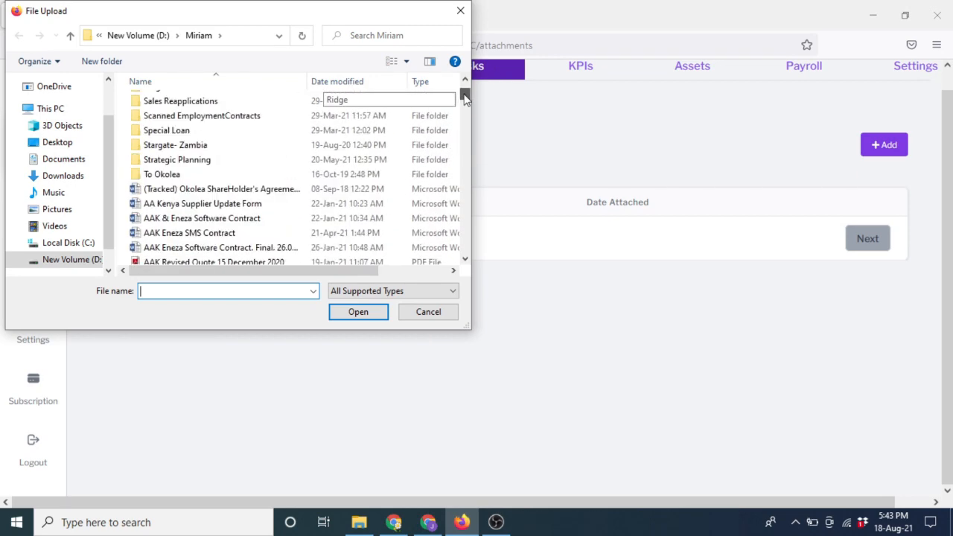
{"action": "scroll", "coordinate": [464, 100], "scroll_direction": "down", "scroll_amount": 4}
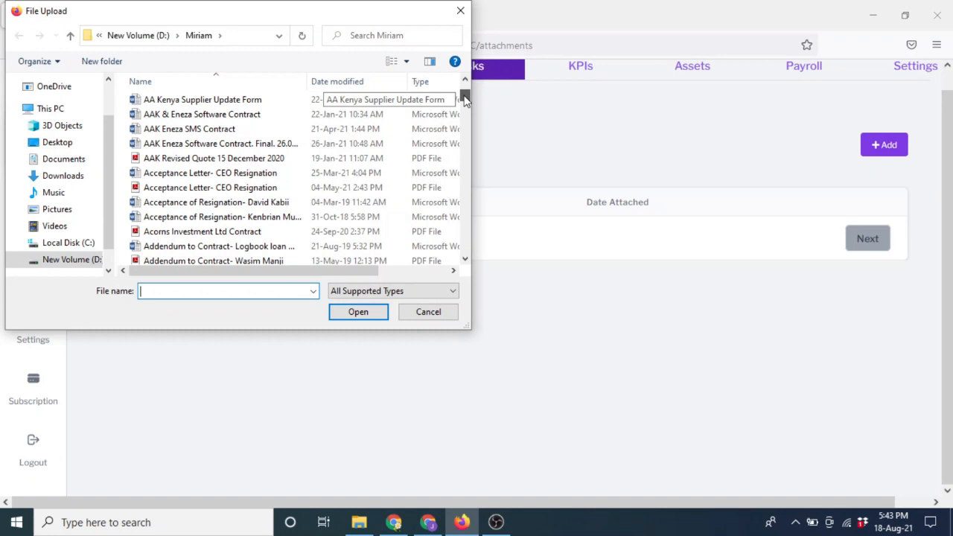
{"action": "left_click", "coordinate": [244, 258]}
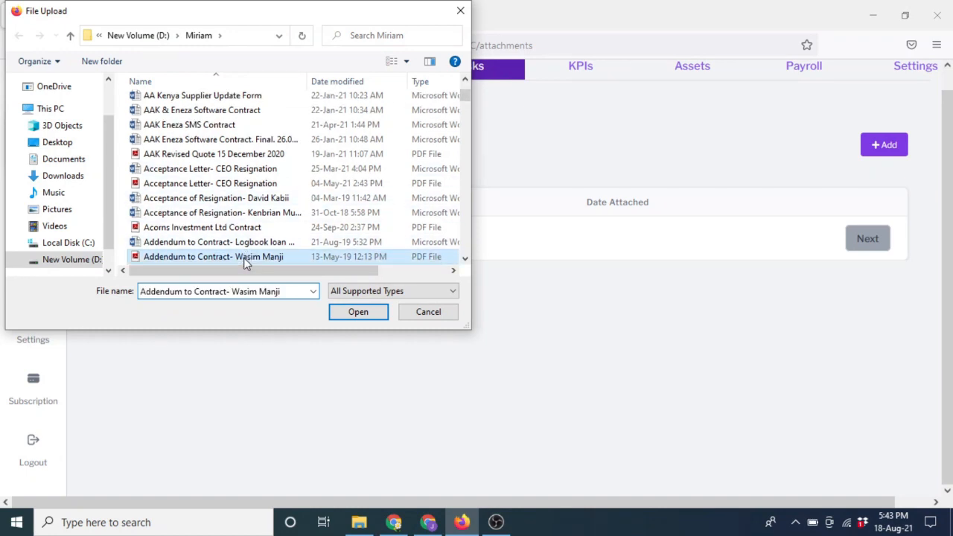
{"action": "left_click", "coordinate": [358, 312]}
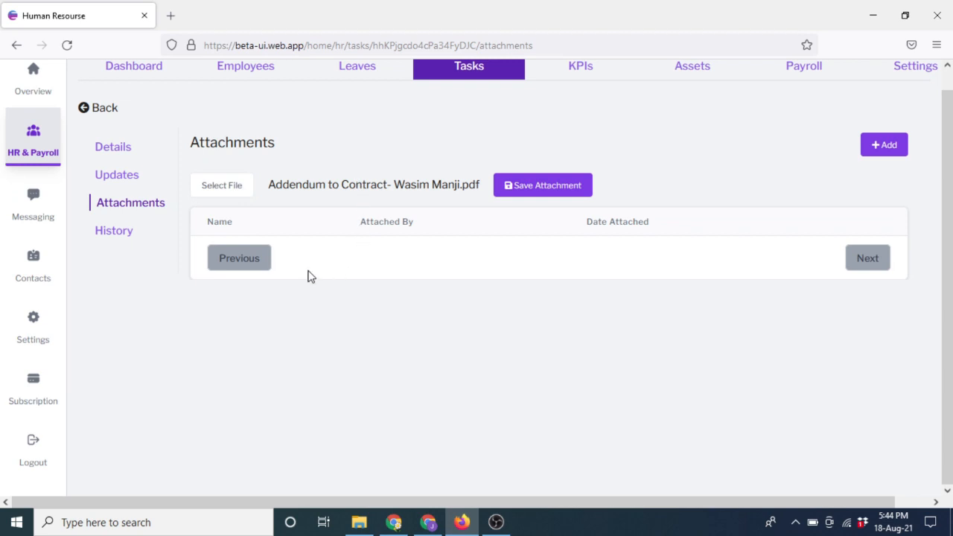
Start a new update for the task, with type Time Extension and the reason "The client was unreachable on phone".
{"action": "left_click", "coordinate": [121, 182]}
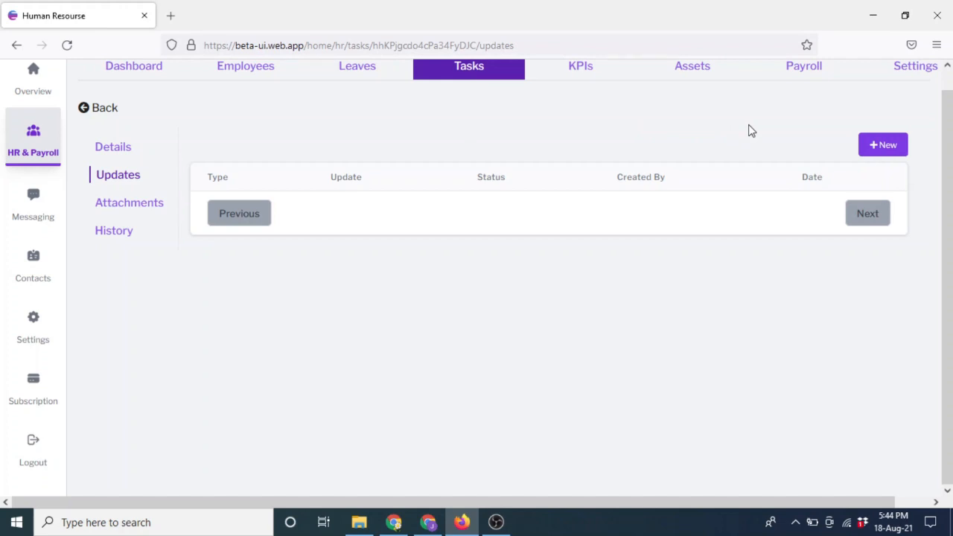
{"action": "left_click", "coordinate": [887, 146]}
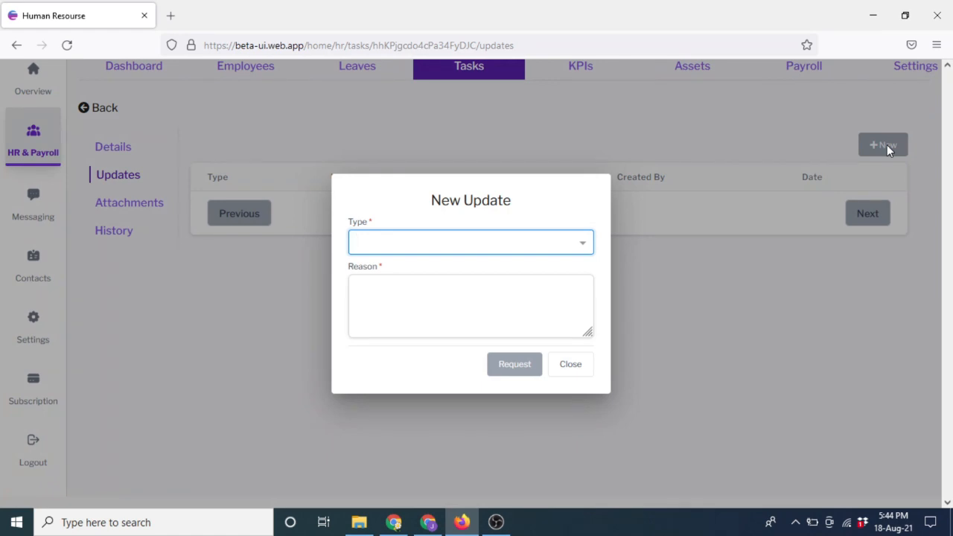
{"action": "left_click", "coordinate": [580, 248]}
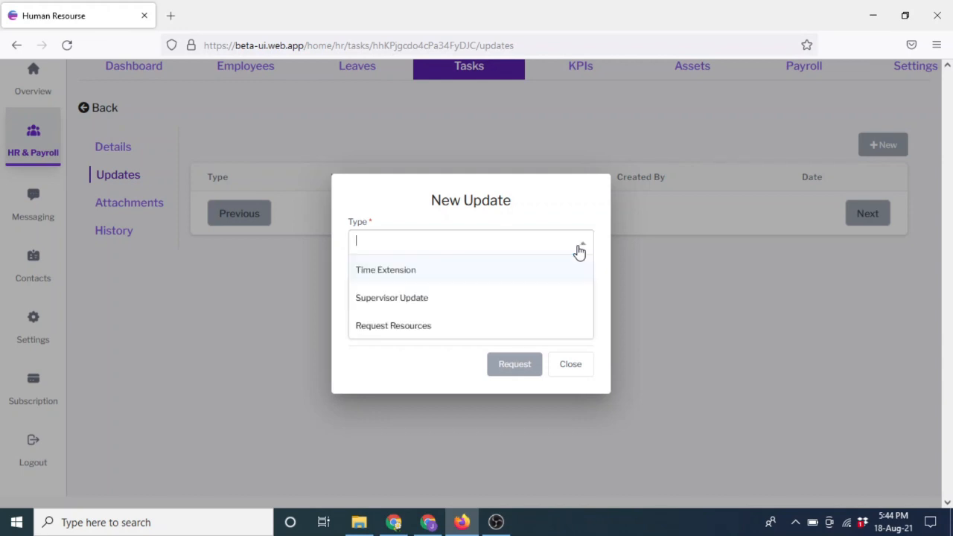
{"action": "left_click", "coordinate": [396, 271]}
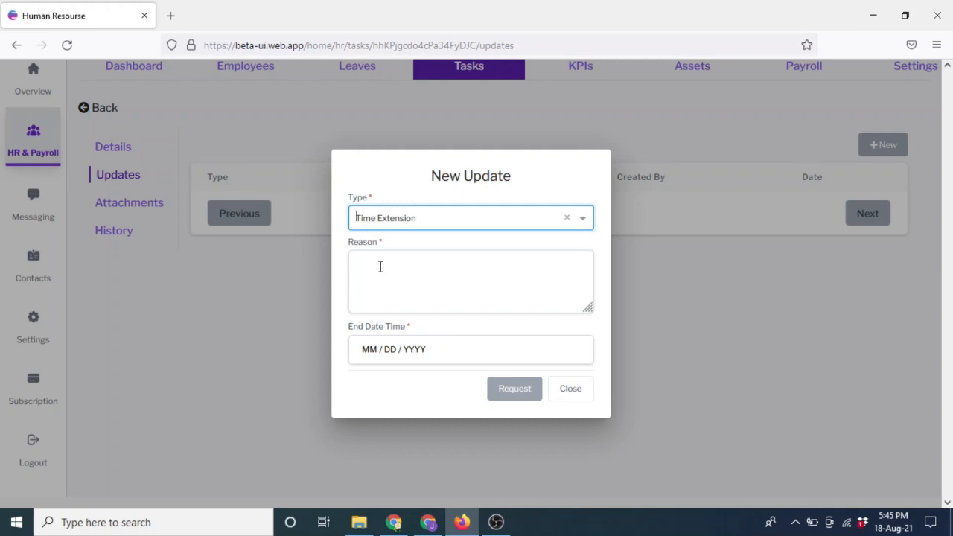
{"action": "left_click", "coordinate": [380, 267]}
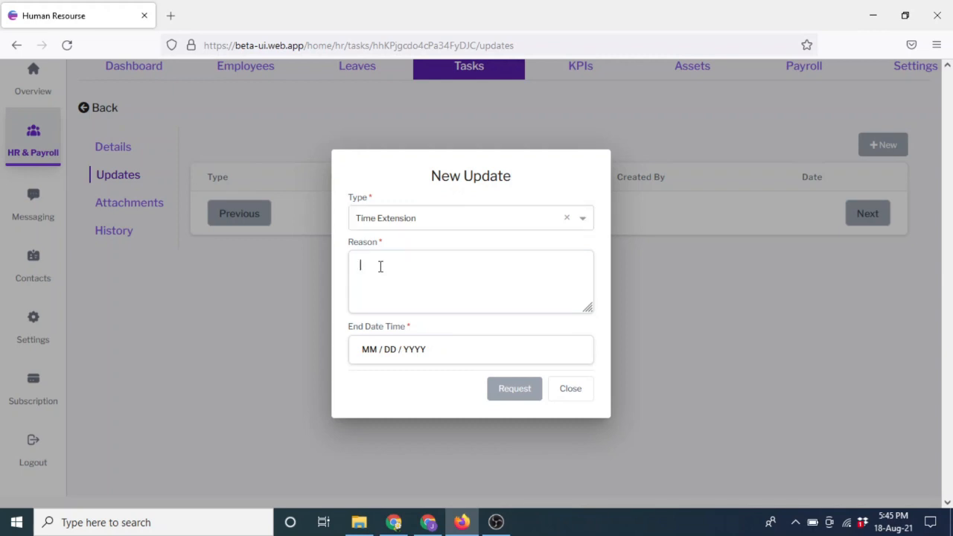
{"action": "type", "text": "T"}
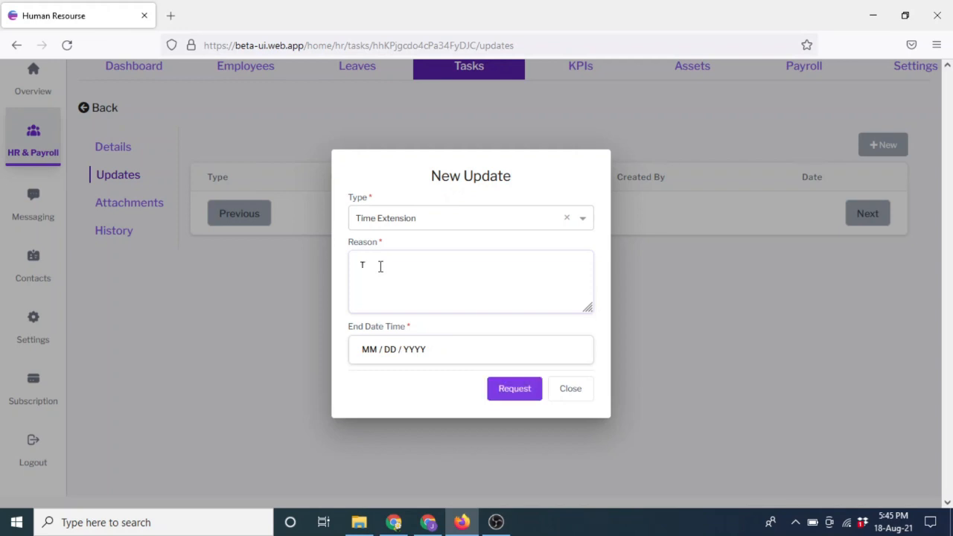
{"action": "type", "text": "he client was unreacha"}
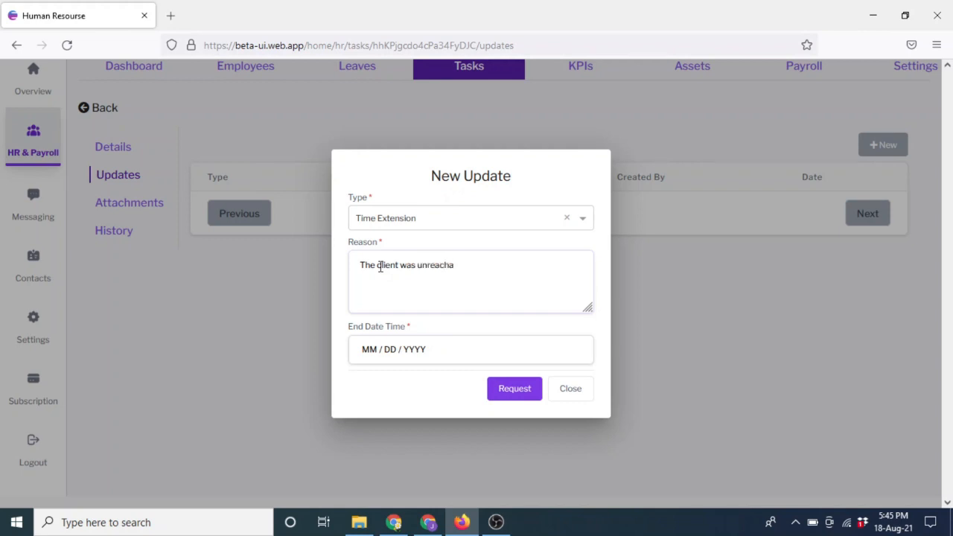
{"action": "type", "text": "ble on phone"}
Set the time extension's end date to 08/20/2021 and submit the request.
{"action": "left_click", "coordinate": [439, 356]}
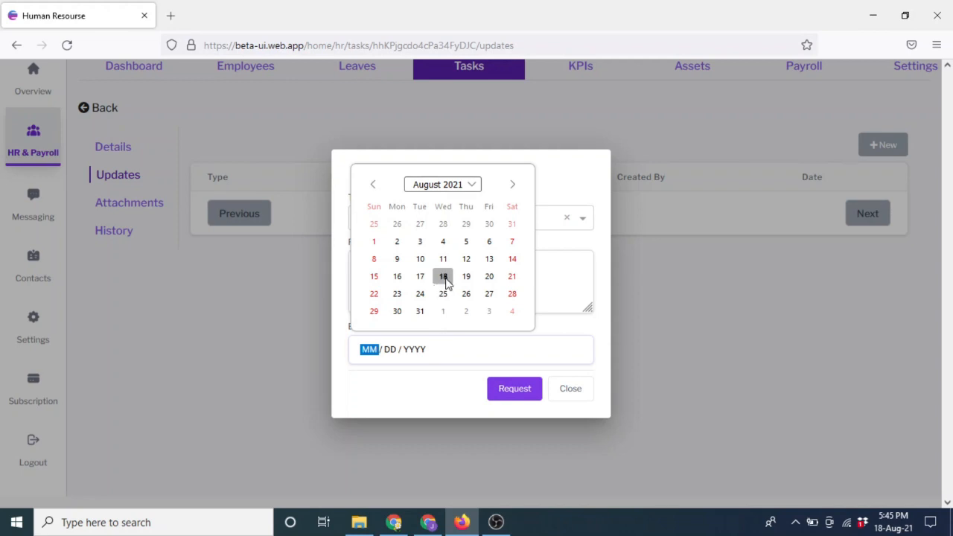
{"action": "left_click", "coordinate": [489, 278]}
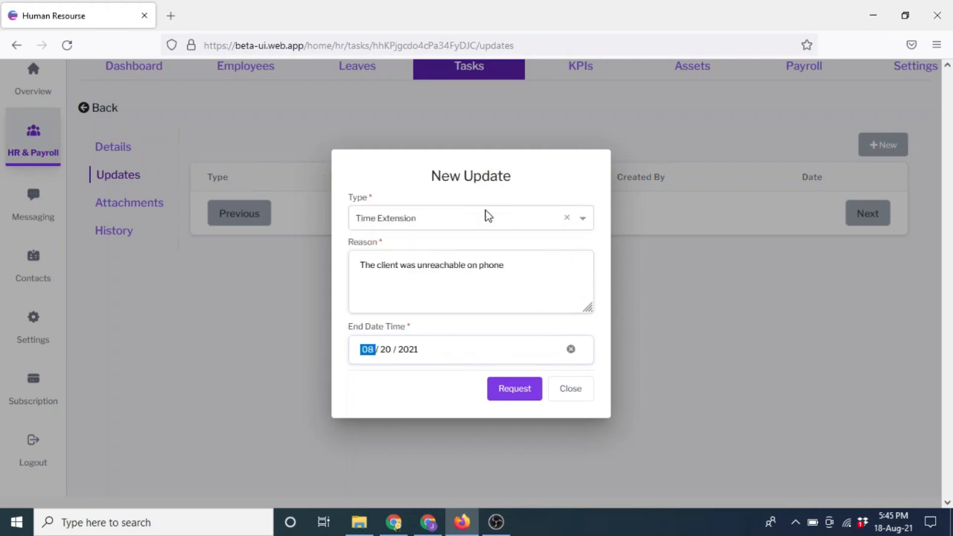
{"action": "left_click", "coordinate": [521, 393]}
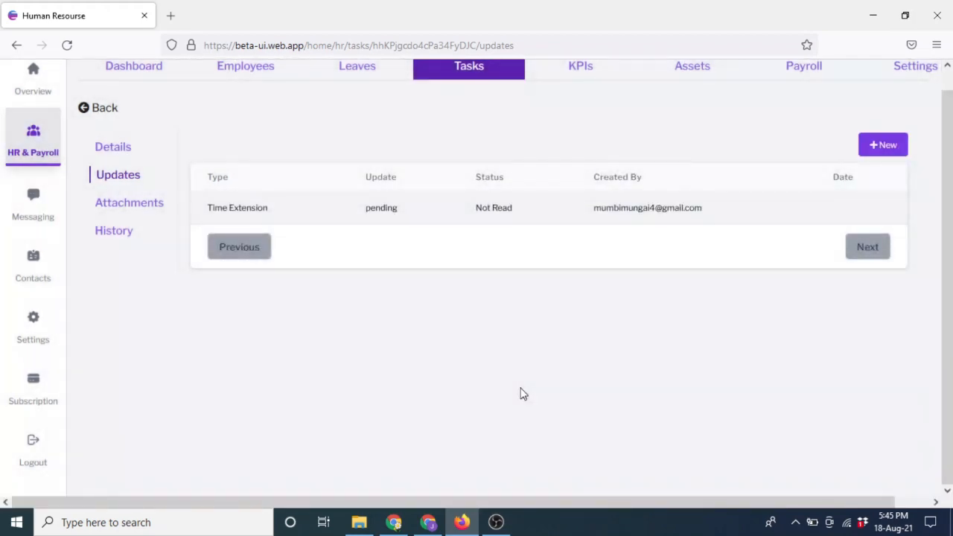